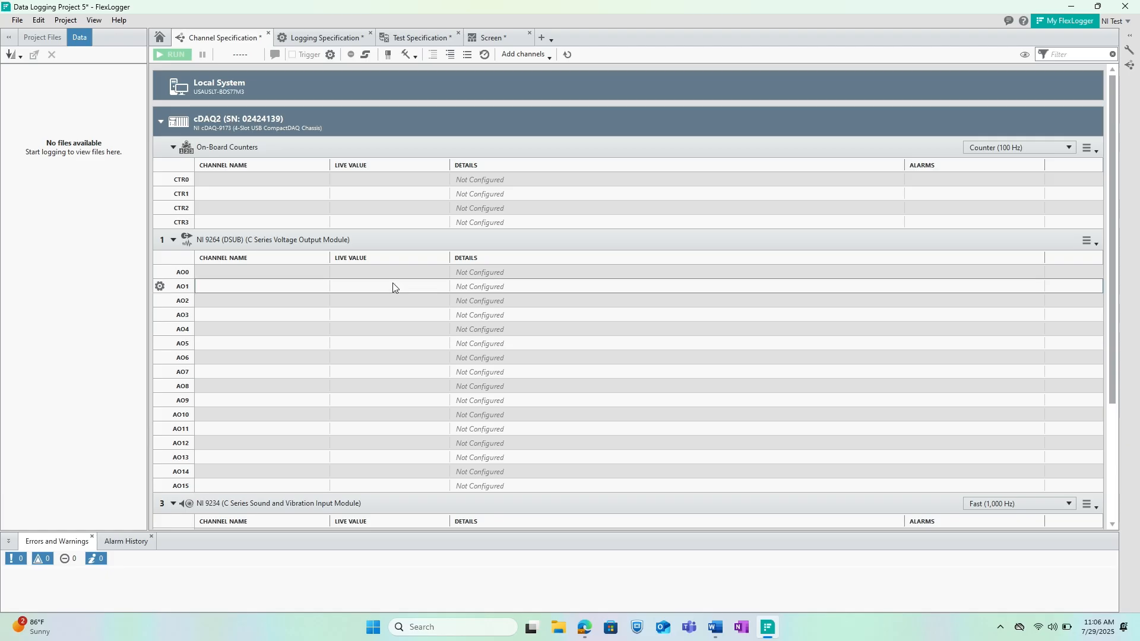
- Configure channel AI0 of the NI 9234 module as "X Acceleration" with physical measurement Acceleration and sensor class Voltage
{"action": "scroll", "coordinate": [393, 282], "scroll_direction": "down", "scroll_amount": 3}
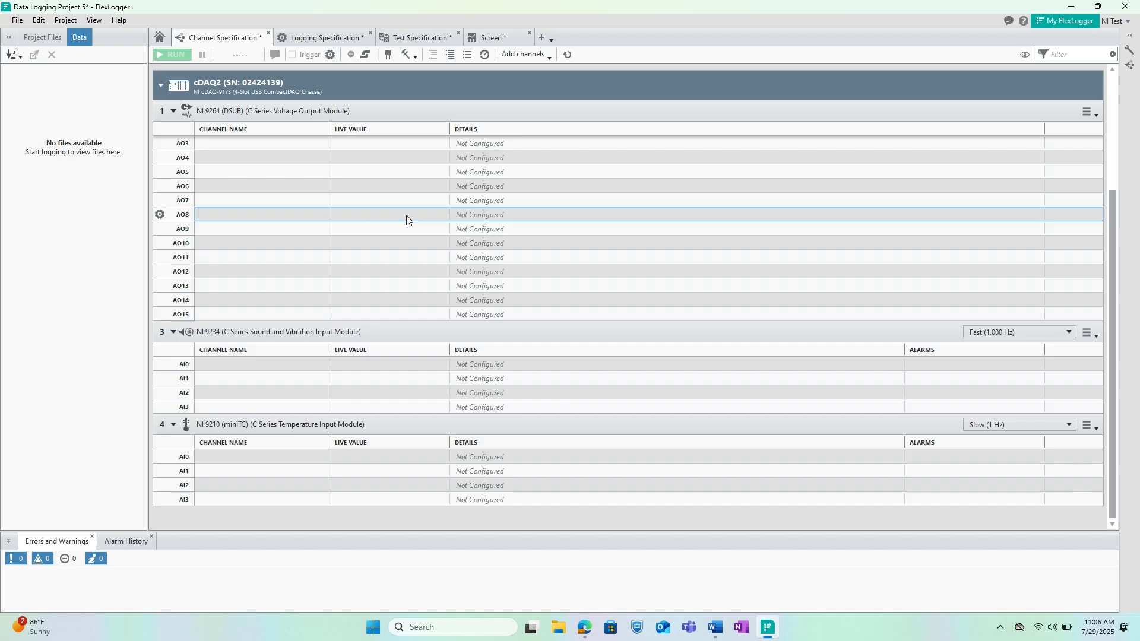
{"action": "double_click", "coordinate": [251, 369]}
{"action": "type", "text": "X"}
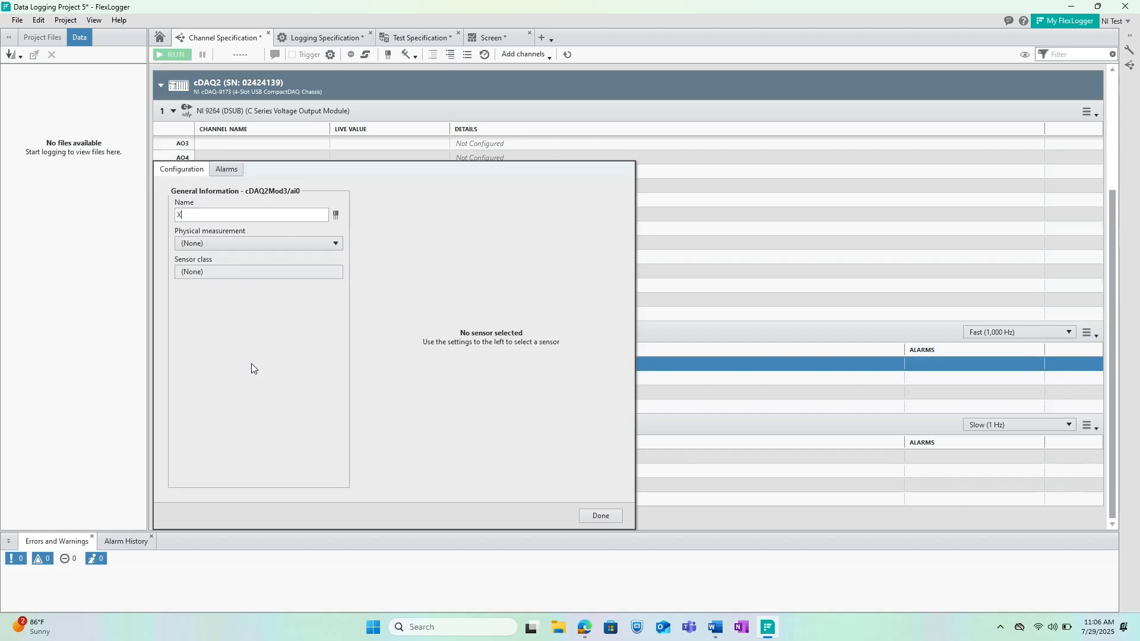
{"action": "type", "text": " Acceleration"}
{"action": "left_click", "coordinate": [207, 249]}
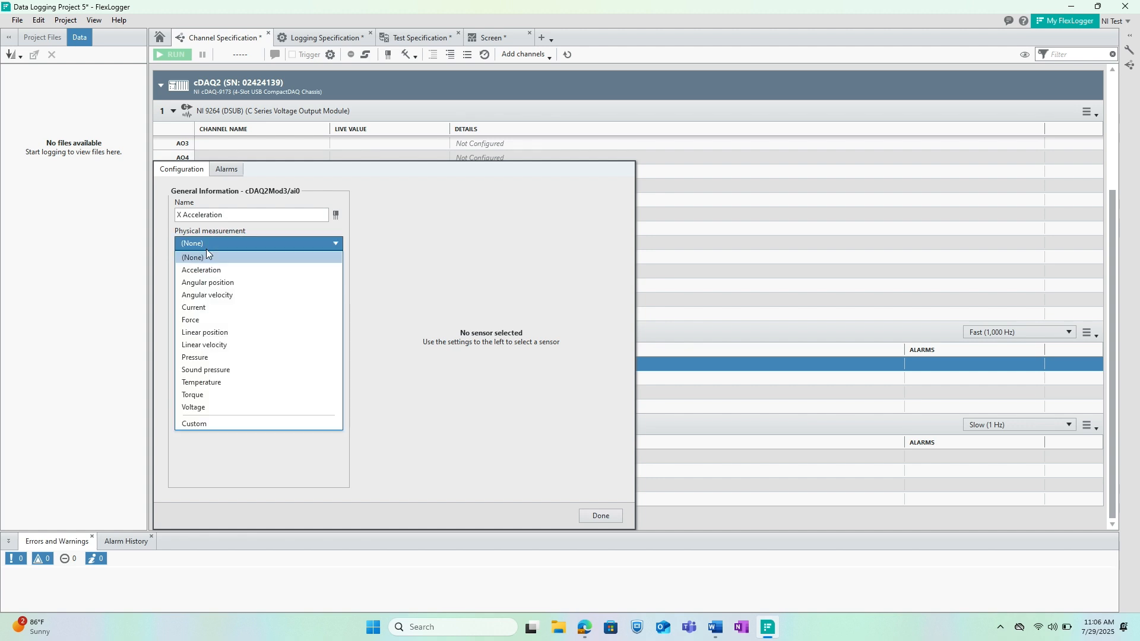
{"action": "left_click", "coordinate": [209, 265]}
{"action": "left_click", "coordinate": [209, 270]}
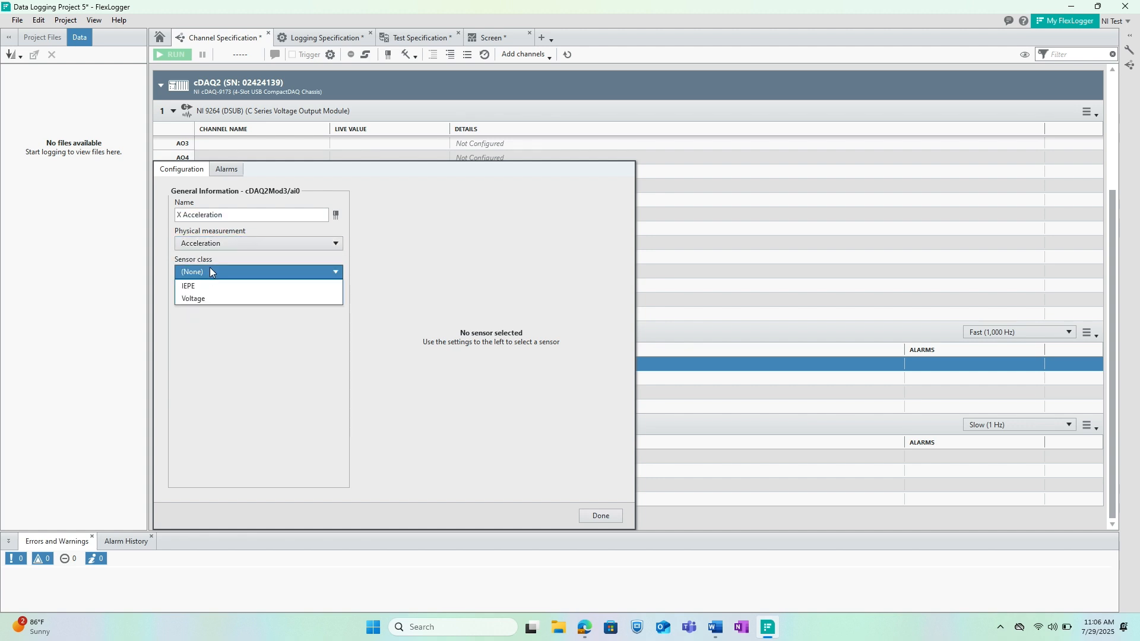
{"action": "left_click", "coordinate": [220, 299]}
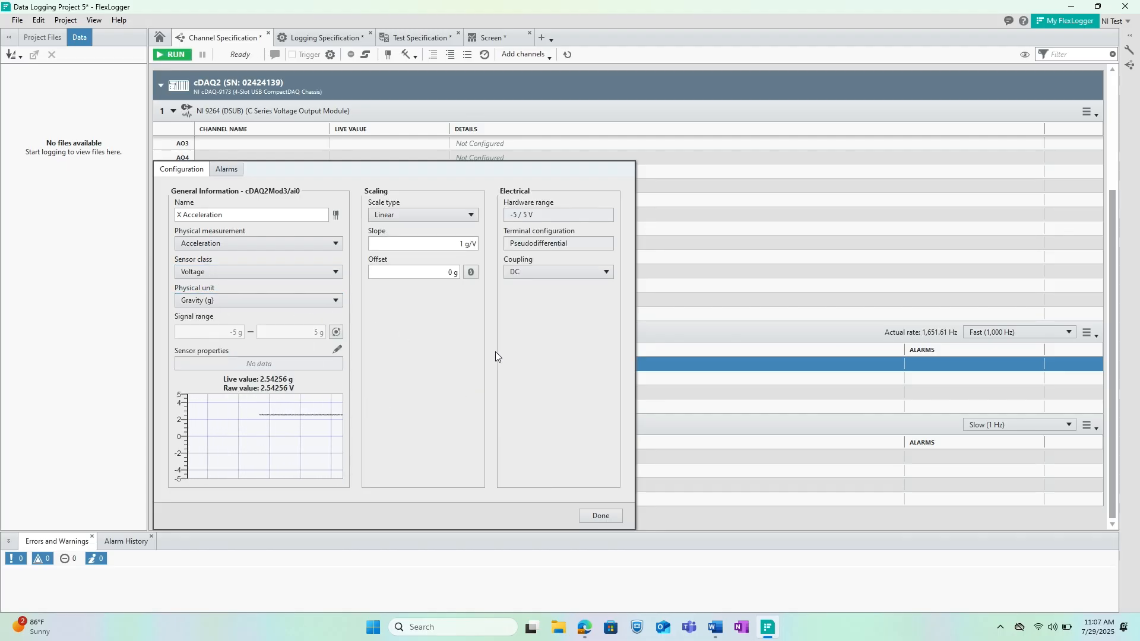
- Set the X Acceleration channel's coupling to AC and finish its configuration
{"action": "left_click", "coordinate": [535, 274]}
{"action": "left_click", "coordinate": [536, 287]}
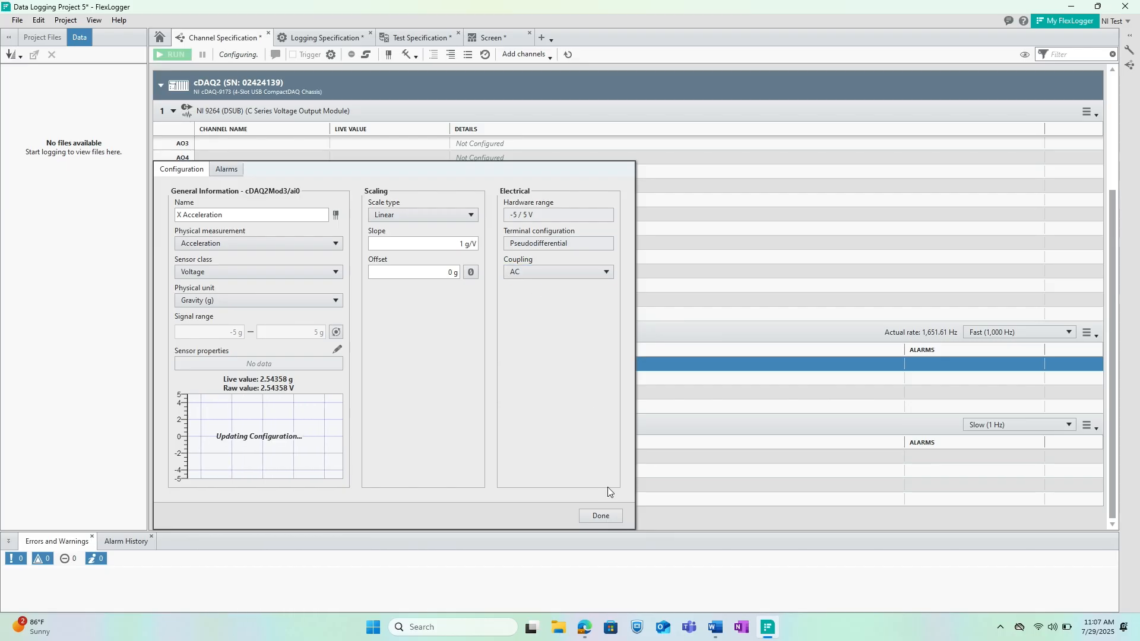
{"action": "left_click", "coordinate": [605, 517]}
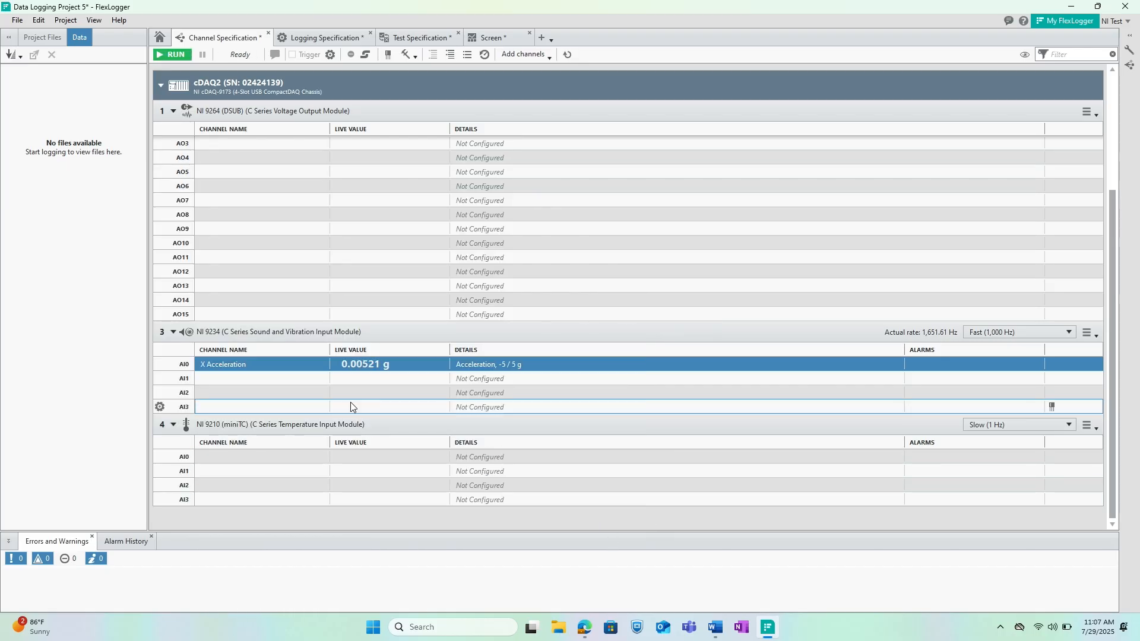
- Copy the X Acceleration channel's configuration to channel AI1 of the NI 9234 module
{"action": "left_click", "coordinate": [305, 360]}
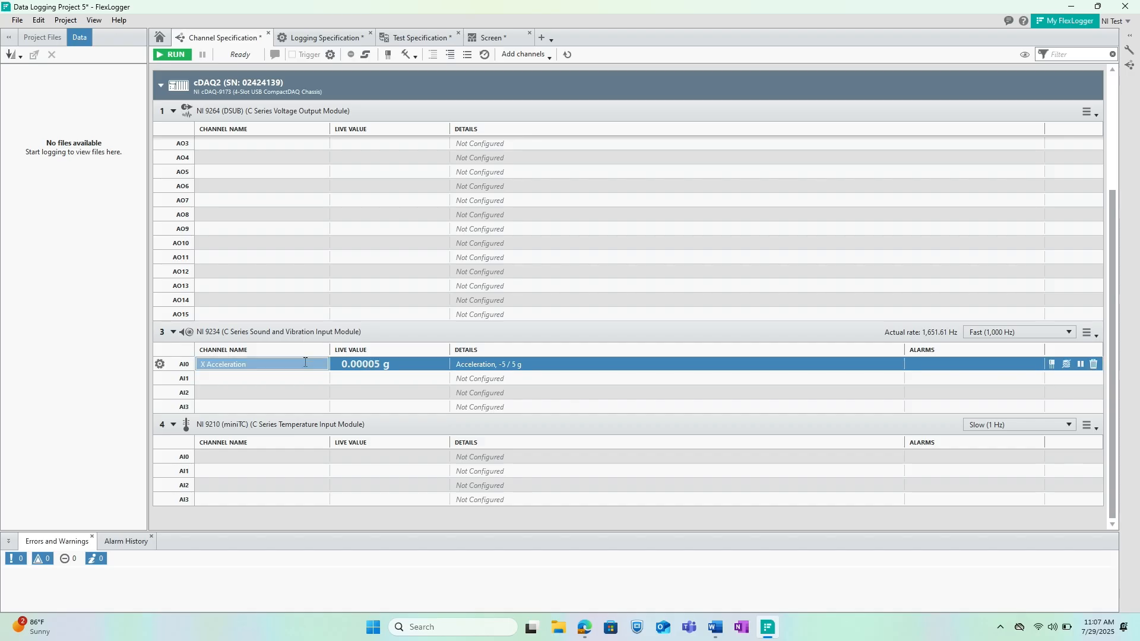
{"action": "right_click", "coordinate": [305, 362]}
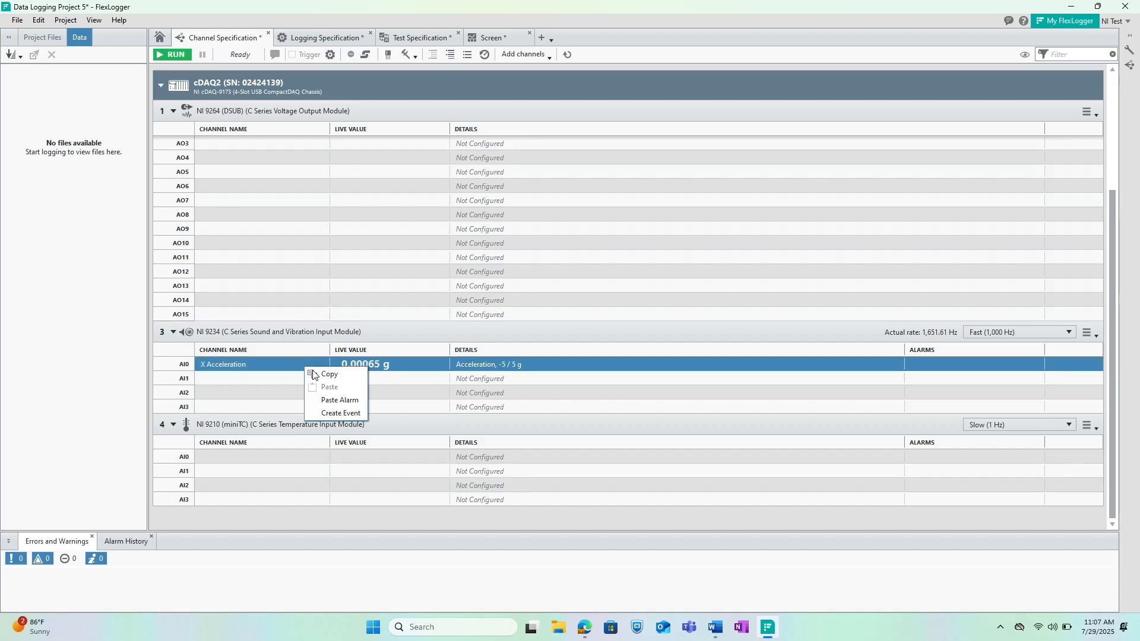
{"action": "left_click", "coordinate": [329, 374]}
{"action": "right_click", "coordinate": [286, 379]}
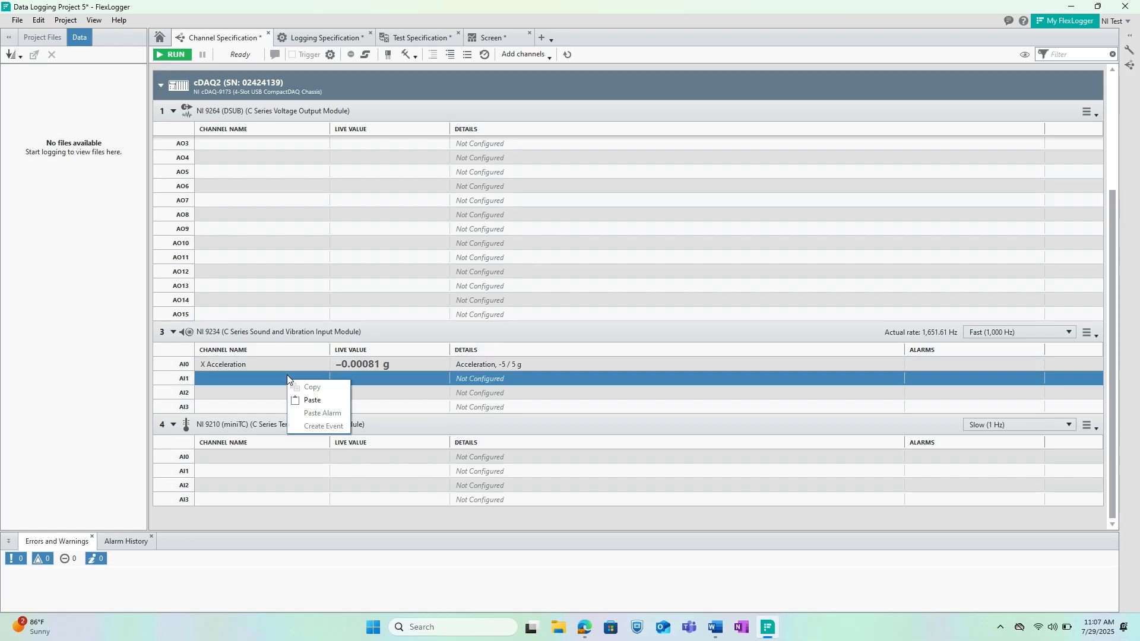
{"action": "left_click", "coordinate": [313, 406]}
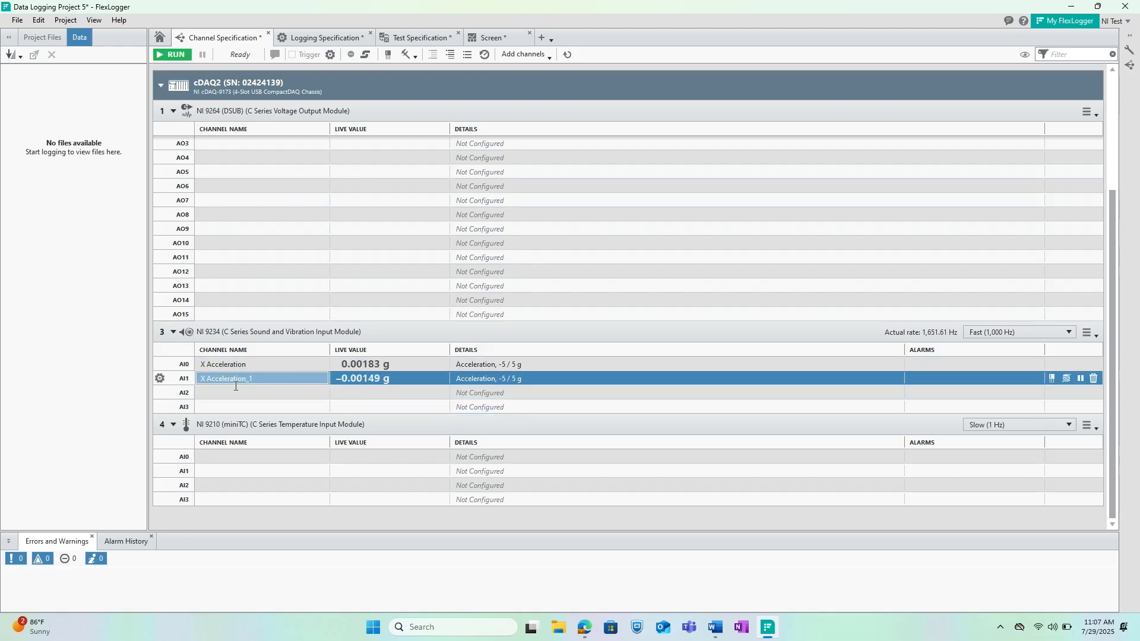
- Rename the copied channel on AI1 of the NI 9234 module as "Y Acceleration"
{"action": "double_click", "coordinate": [270, 380]}
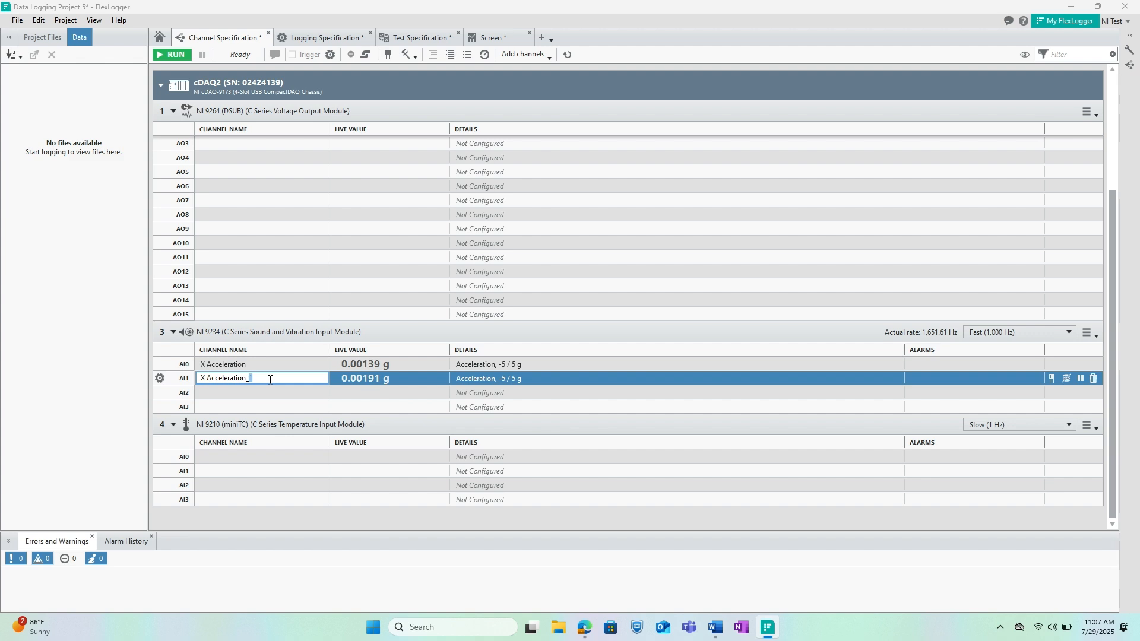
{"action": "left_click_drag", "start_coordinate": [270, 380], "coordinate": [191, 390]}
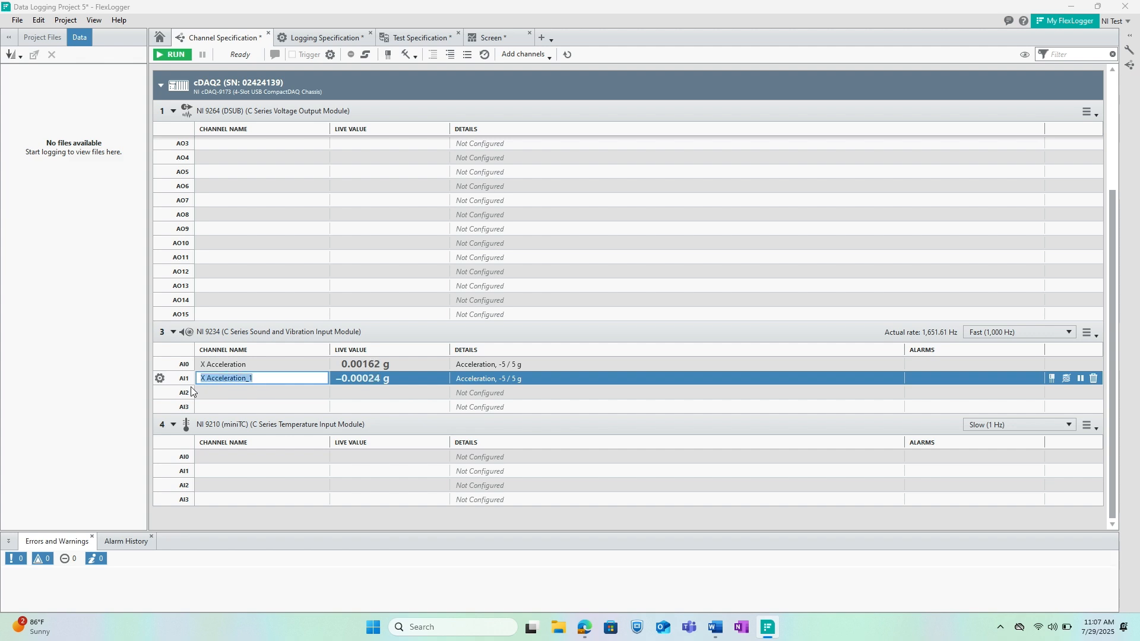
{"action": "type", "text": "Y A"}
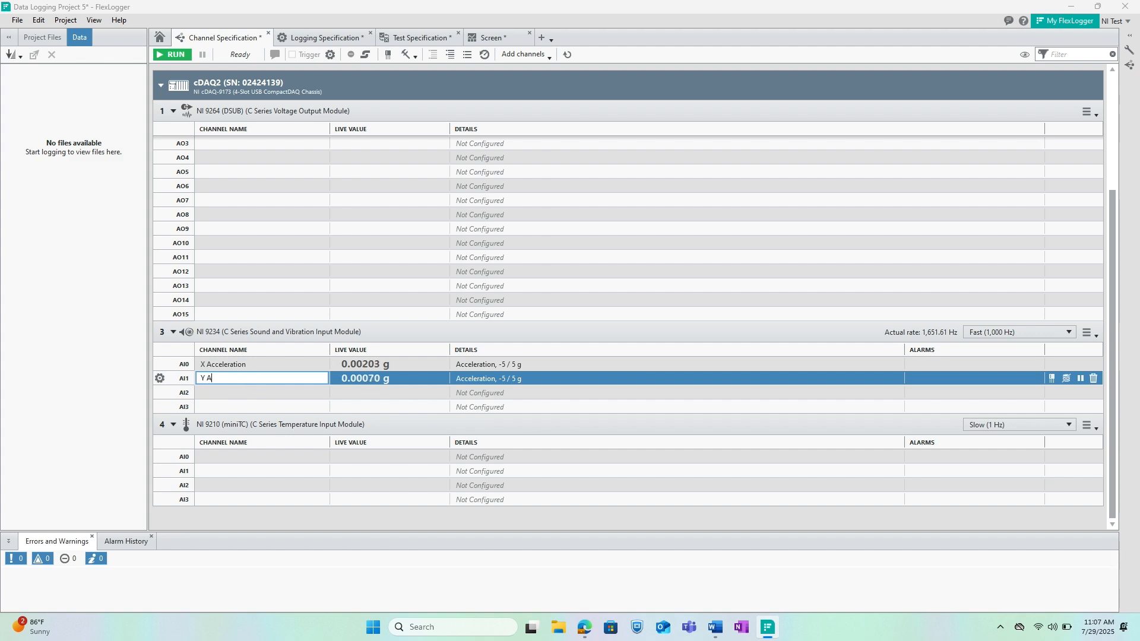
{"action": "type", "text": "cceleration"}
- Configure channel AI2 of the NI 9234 module as "Tach Out" with physical measurement Acceleration and sensor class Voltage
{"action": "double_click", "coordinate": [233, 392]}
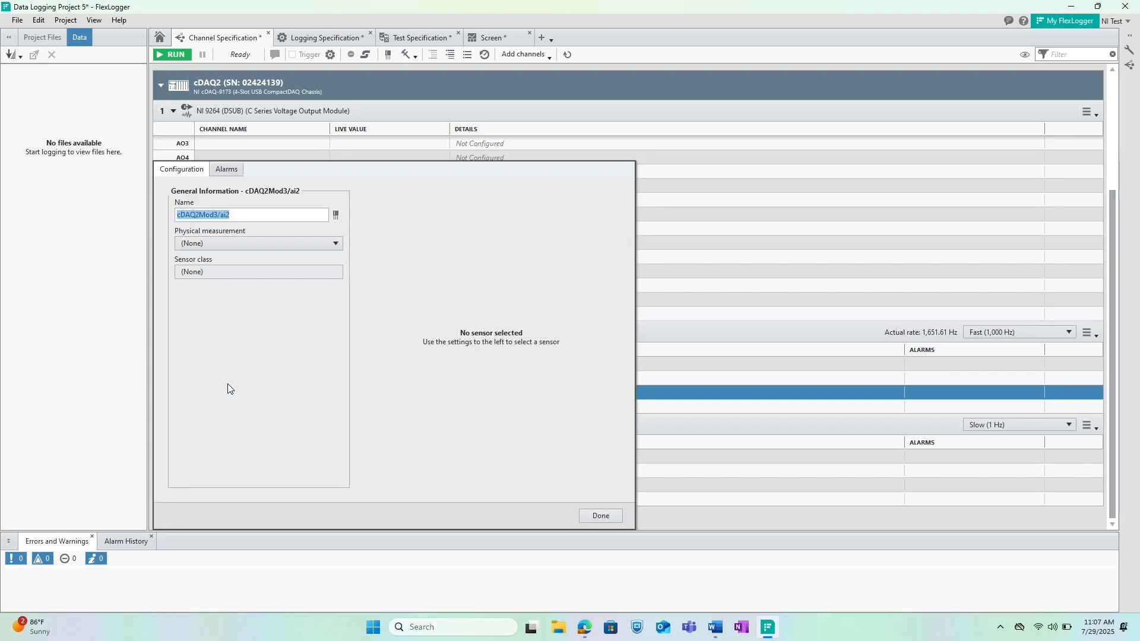
{"action": "type", "text": "Tach Out"}
{"action": "left_click", "coordinate": [294, 243]}
{"action": "left_click", "coordinate": [273, 268]}
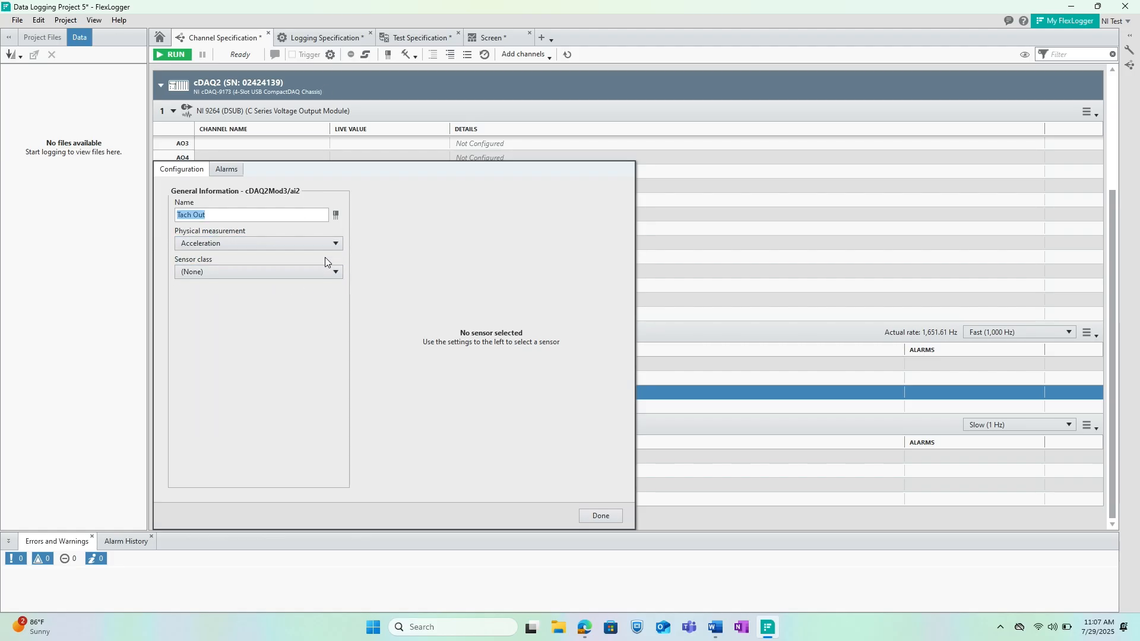
{"action": "left_click", "coordinate": [315, 277]}
{"action": "left_click", "coordinate": [301, 298]}
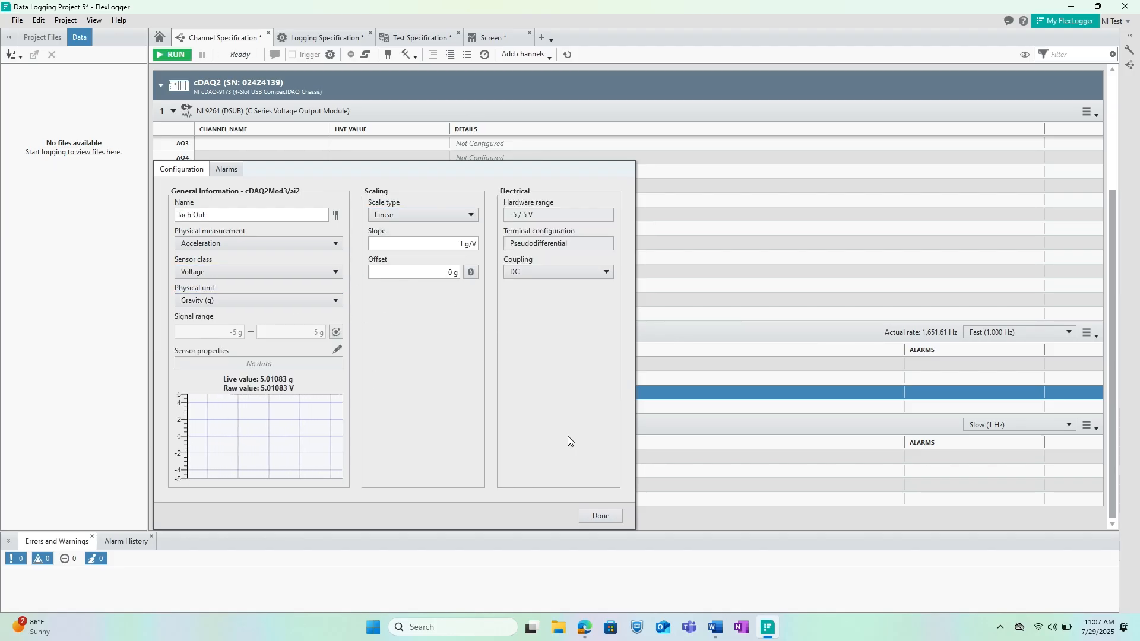
{"action": "left_click", "coordinate": [600, 513]}
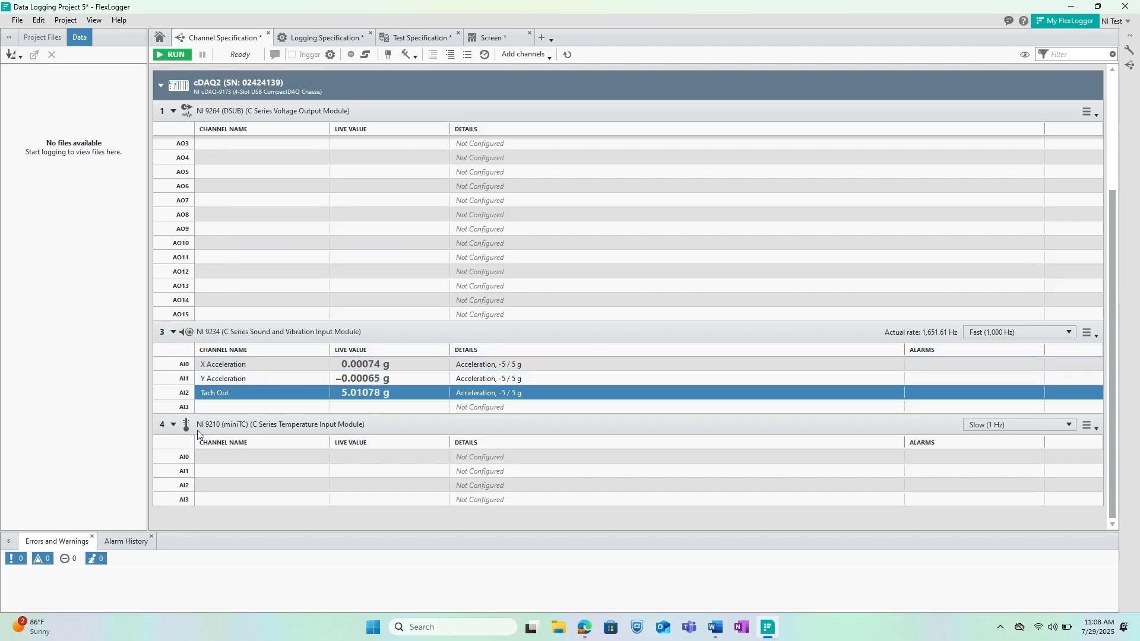
- Configure channel AI0 of the NI 9210 module as "Motor Temp" with physical measurement Temperature and sensor class Thermocouple
{"action": "double_click", "coordinate": [207, 457]}
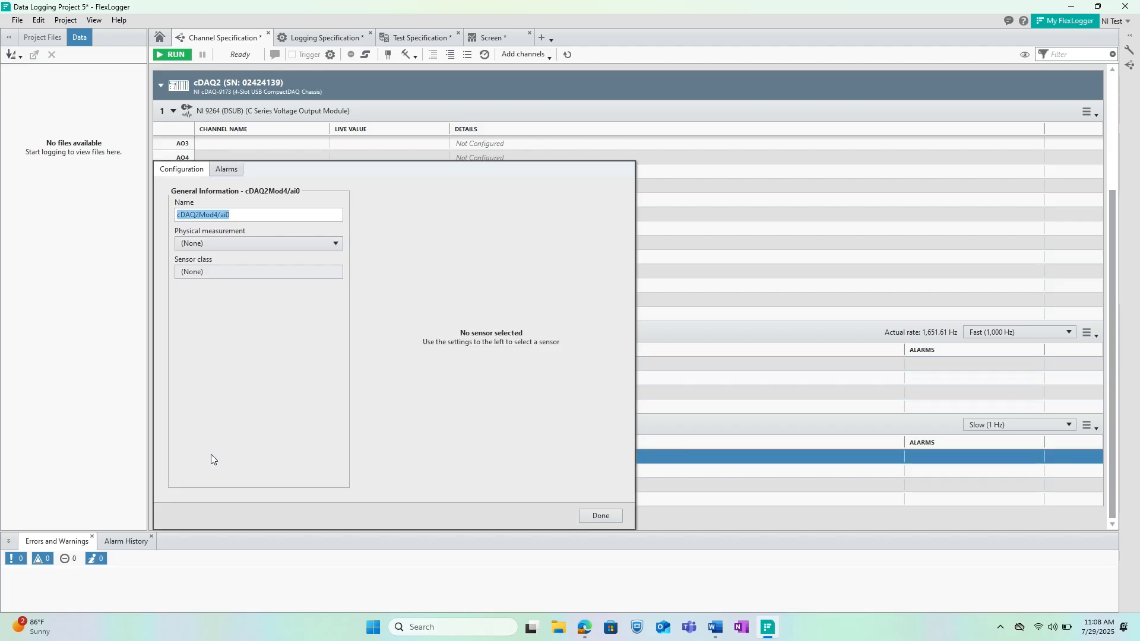
{"action": "type", "text": "Motor Temp"}
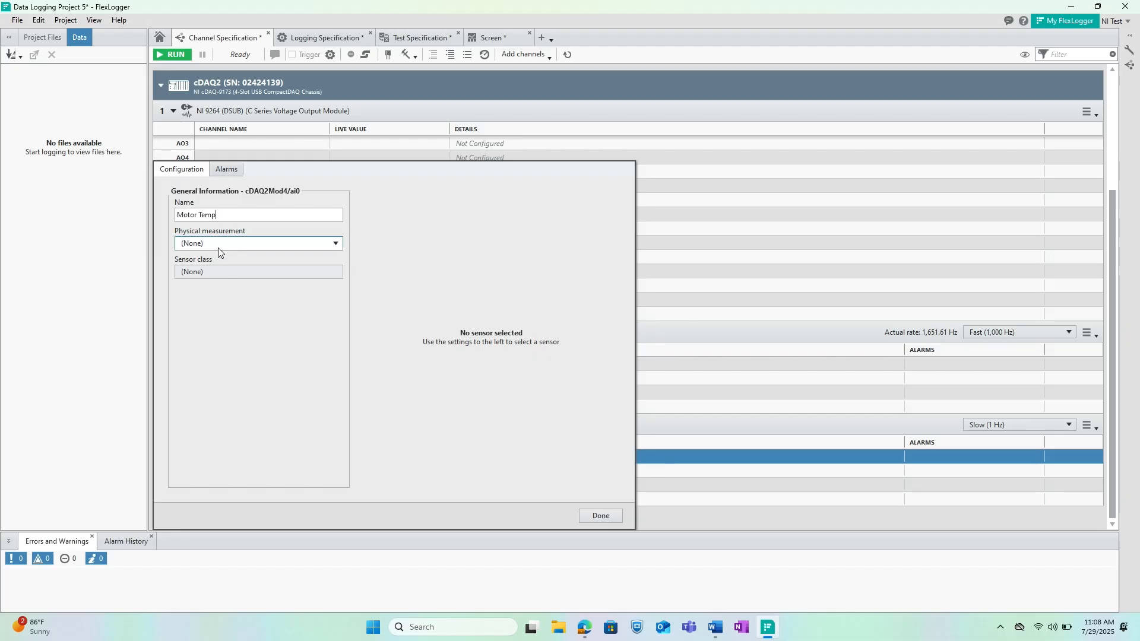
{"action": "left_click", "coordinate": [259, 243]}
{"action": "left_click", "coordinate": [232, 384]}
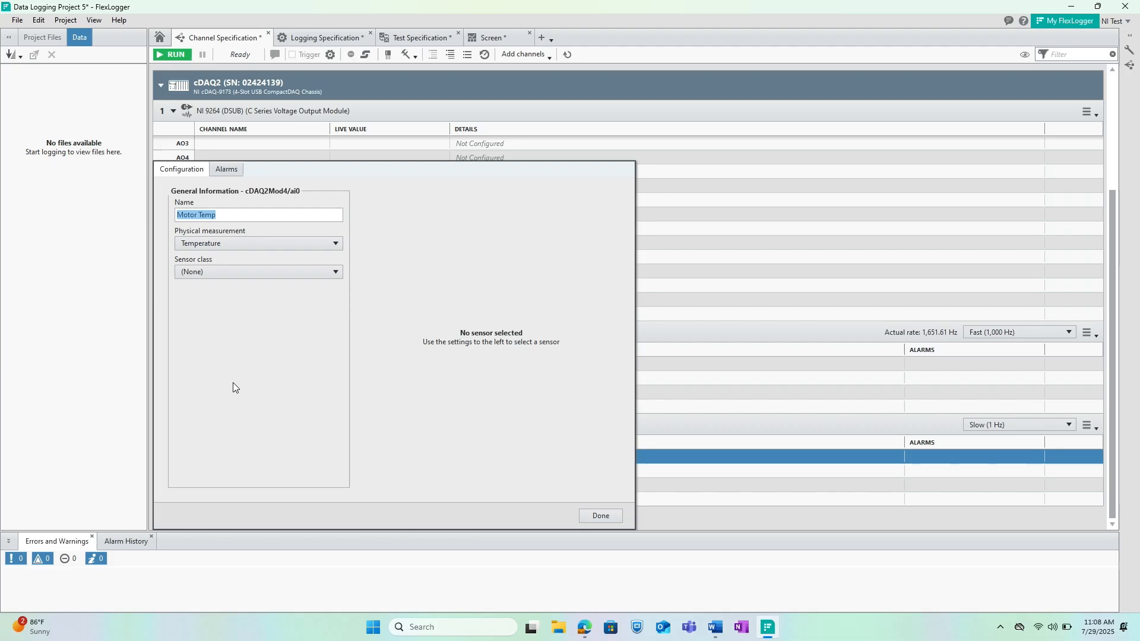
{"action": "left_click", "coordinate": [195, 275]}
{"action": "left_click", "coordinate": [201, 287]}
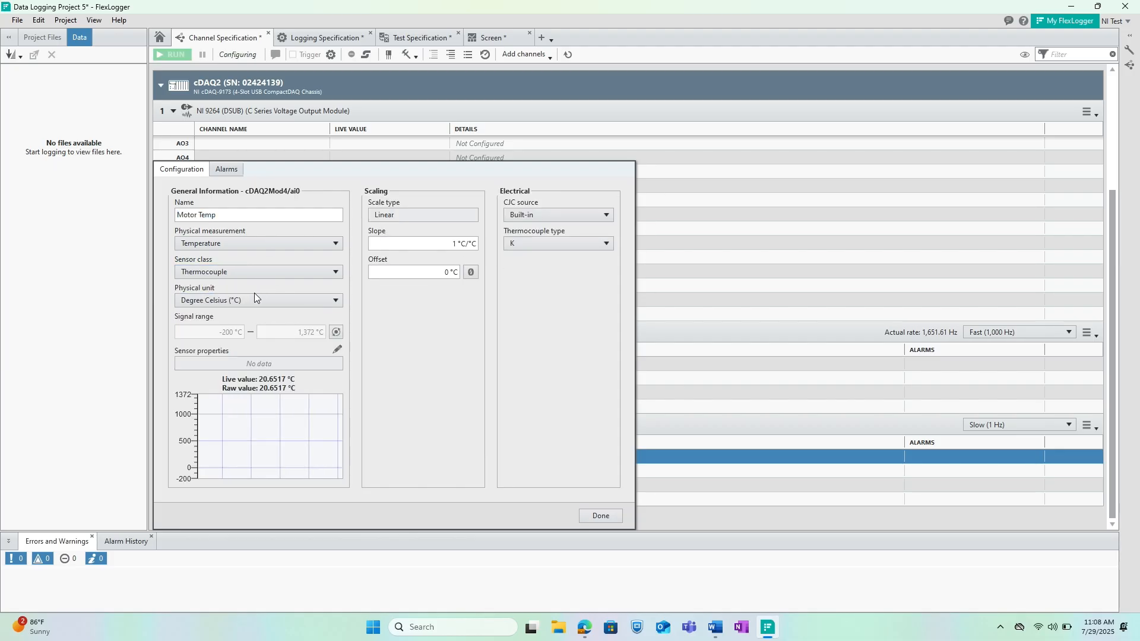
- Set the Motor Temp channel's physical unit to Degree Fahrenheit (°F) and finish its configuration
{"action": "left_click", "coordinate": [254, 303]}
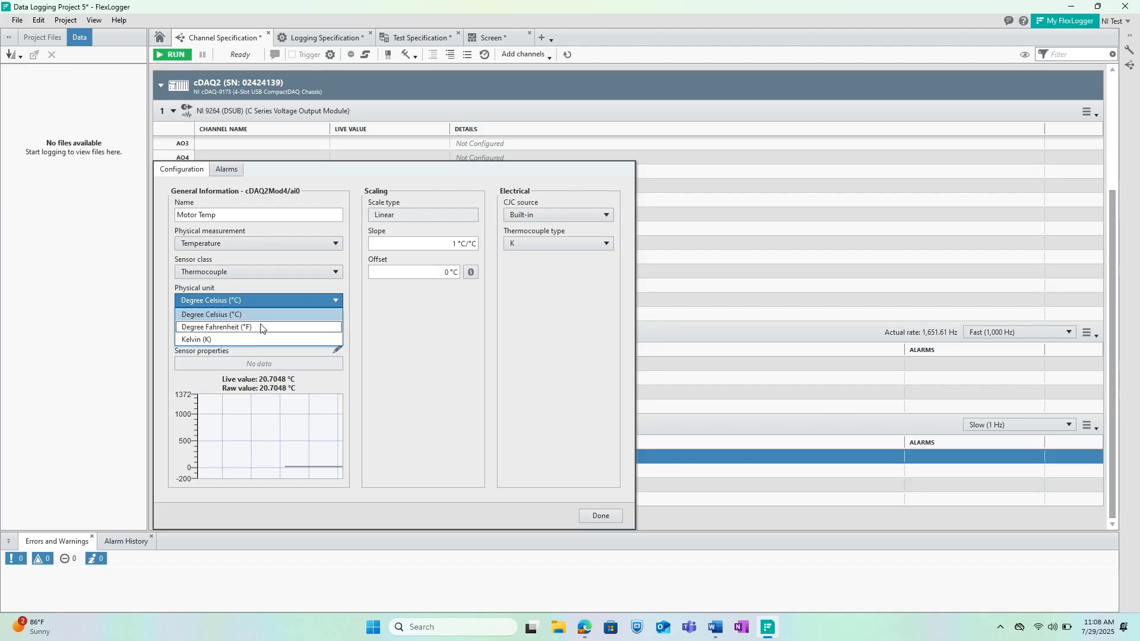
{"action": "left_click", "coordinate": [260, 324]}
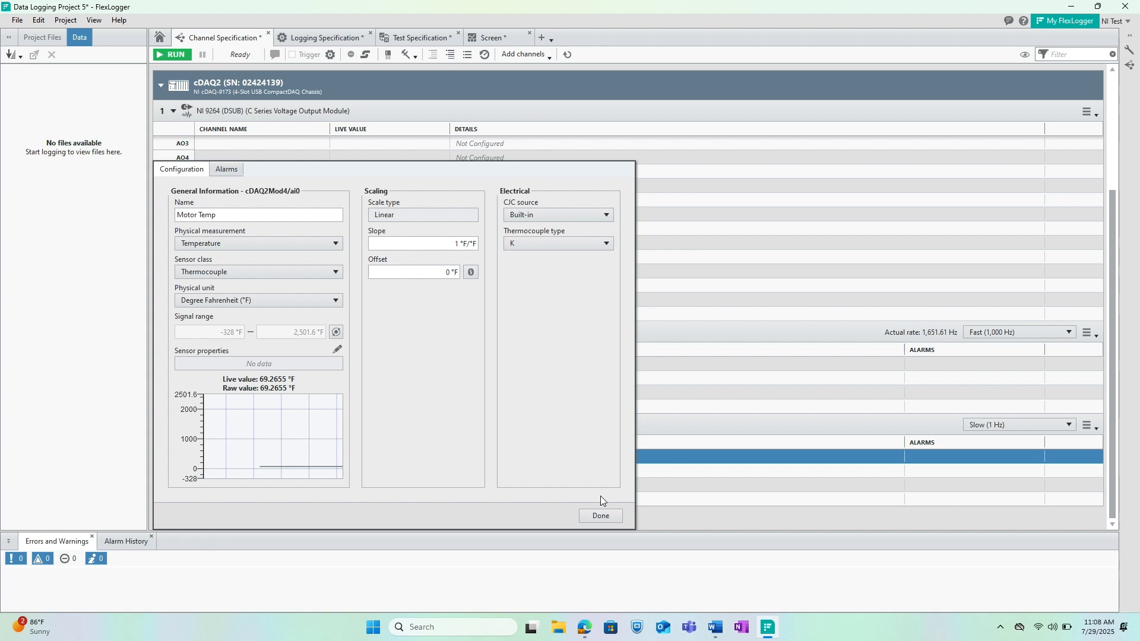
{"action": "left_click", "coordinate": [598, 517]}
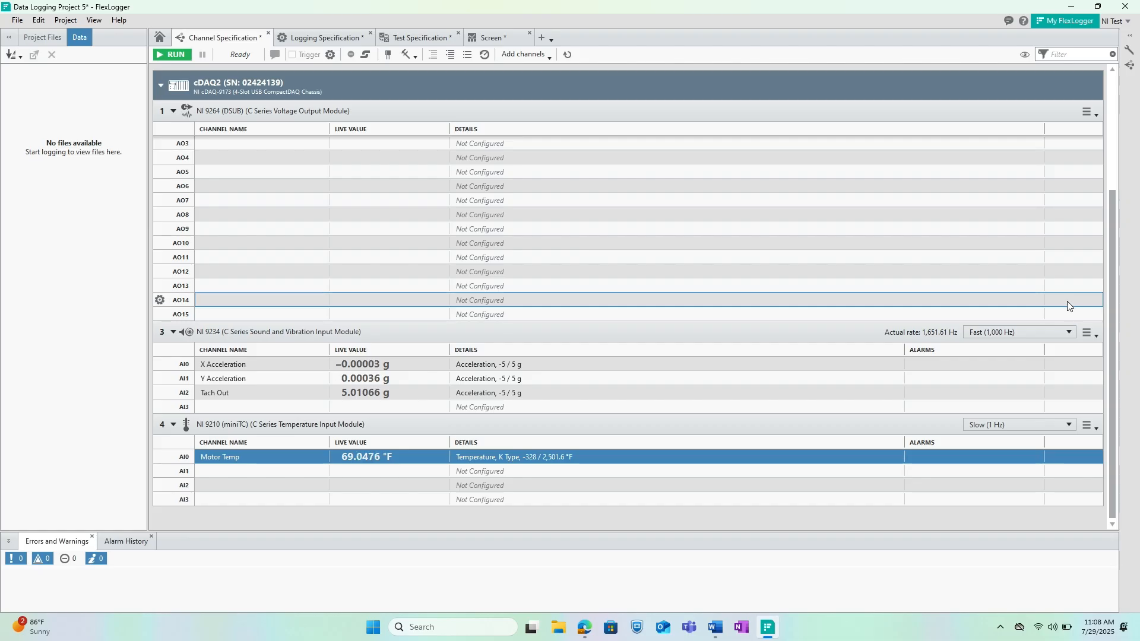
- Review the configurable data rates for the NI 9234 module and leave them without making changes
{"action": "left_click", "coordinate": [1016, 334]}
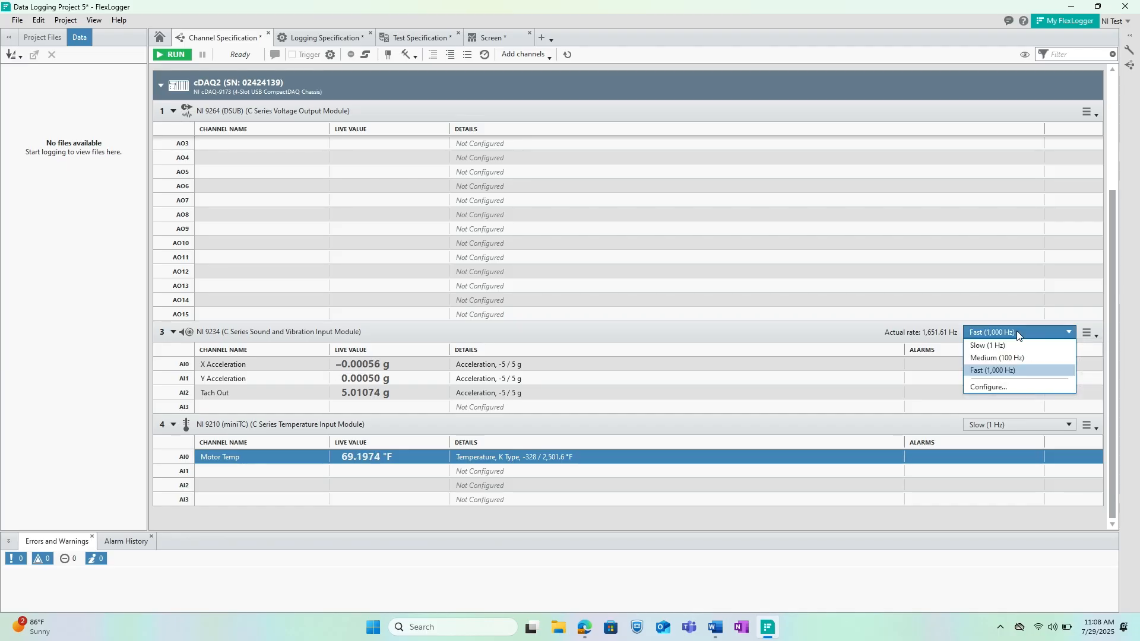
{"action": "left_click", "coordinate": [1003, 387]}
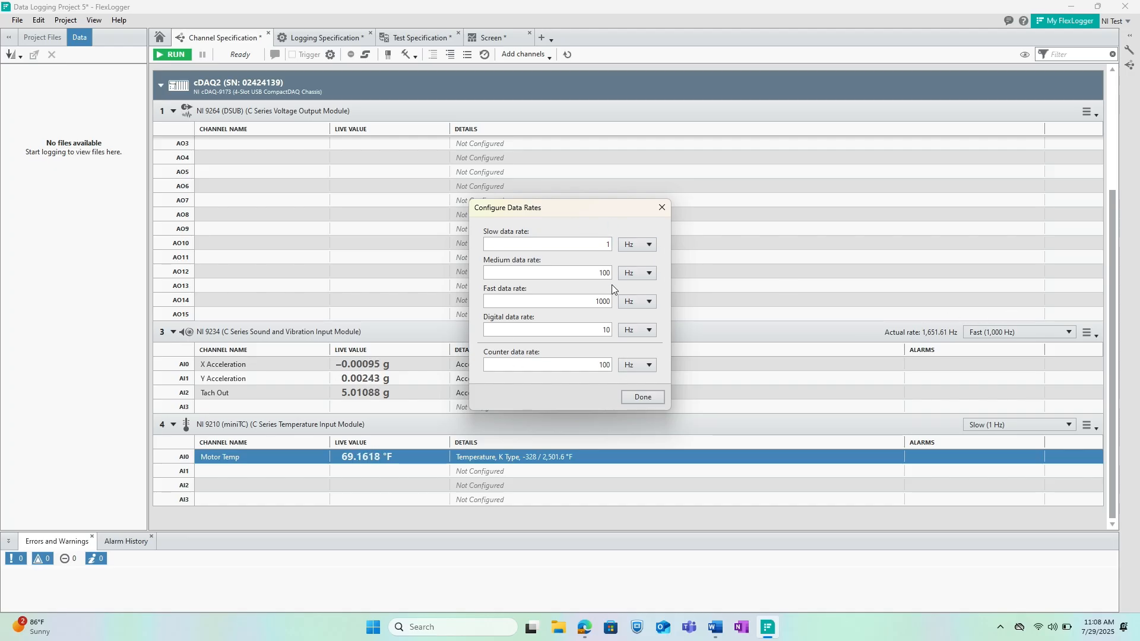
{"action": "left_click", "coordinate": [664, 209]}
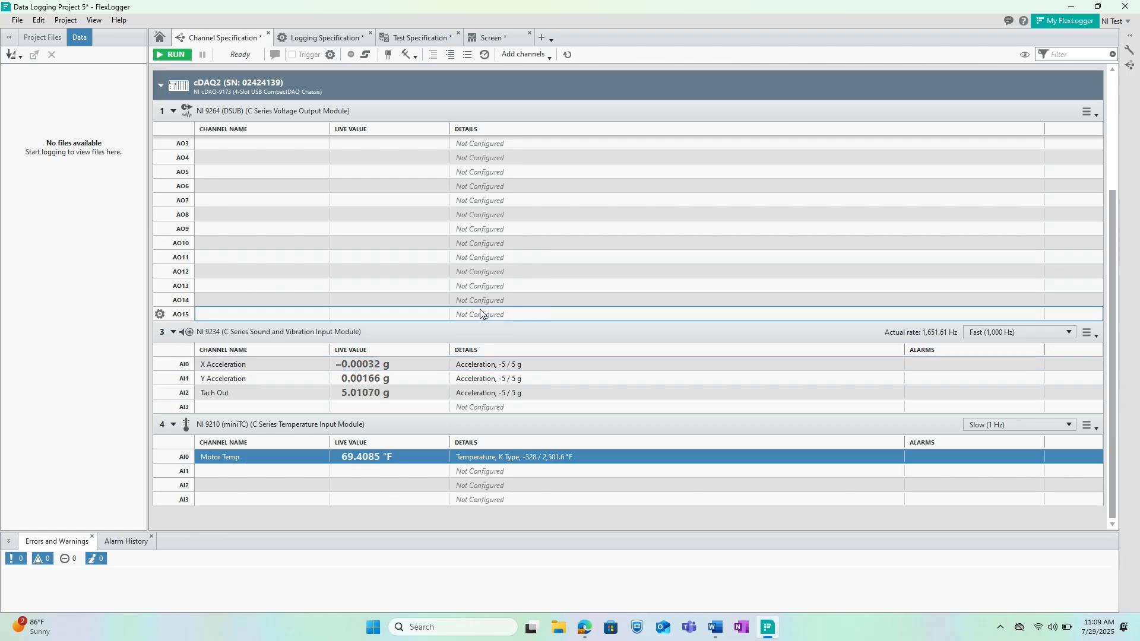
- Configure output channel AO1 of the NI 9264 module as "Fan Speed Control" with physical generation Voltage
{"action": "scroll", "coordinate": [476, 308], "scroll_direction": "up", "scroll_amount": 3}
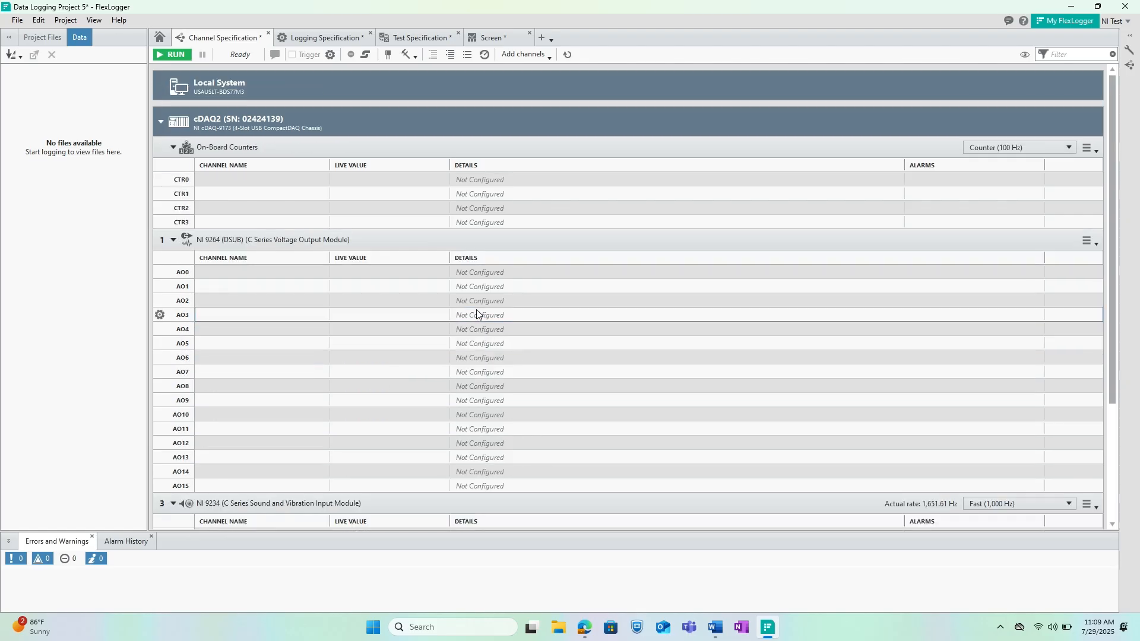
{"action": "left_click", "coordinate": [273, 287]}
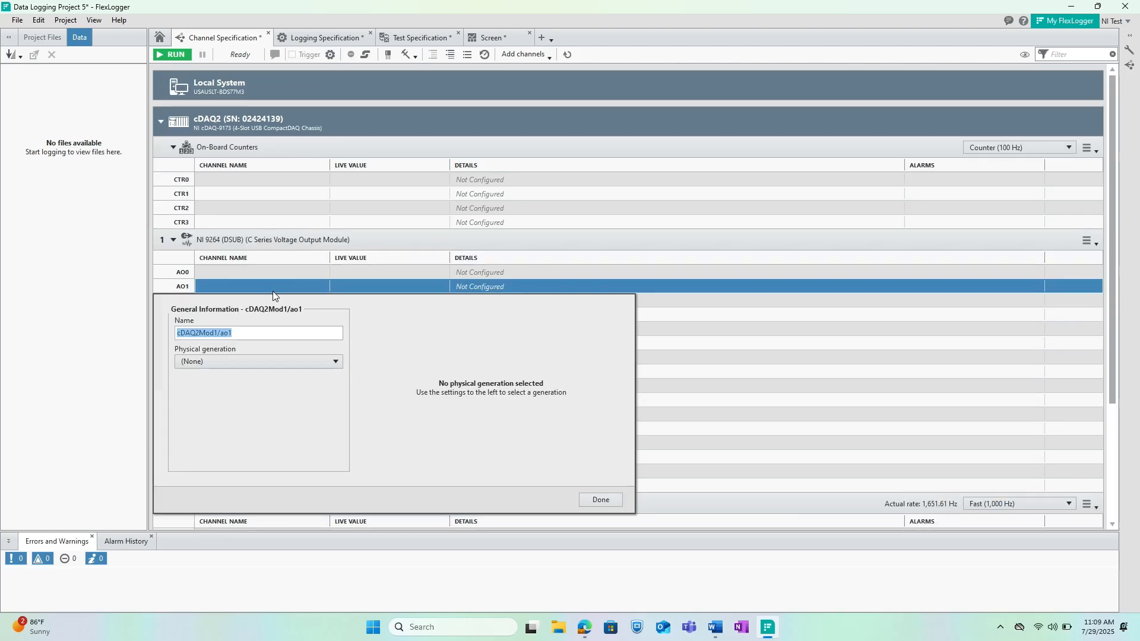
{"action": "type", "text": "Fan Speed Control"}
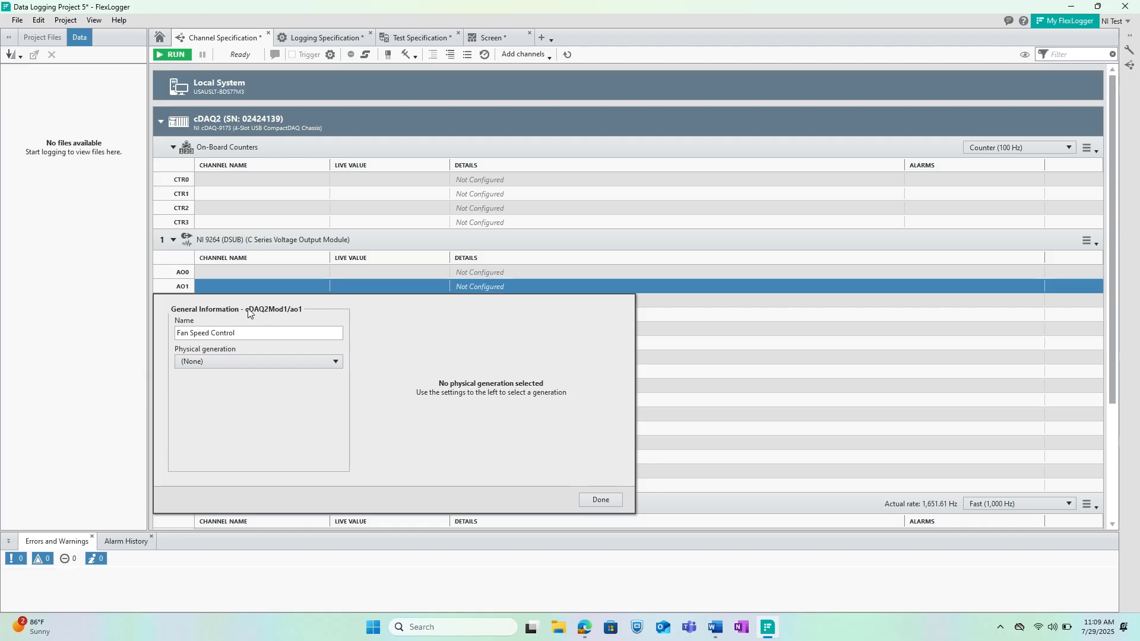
{"action": "left_click", "coordinate": [230, 364]}
{"action": "left_click", "coordinate": [221, 387]}
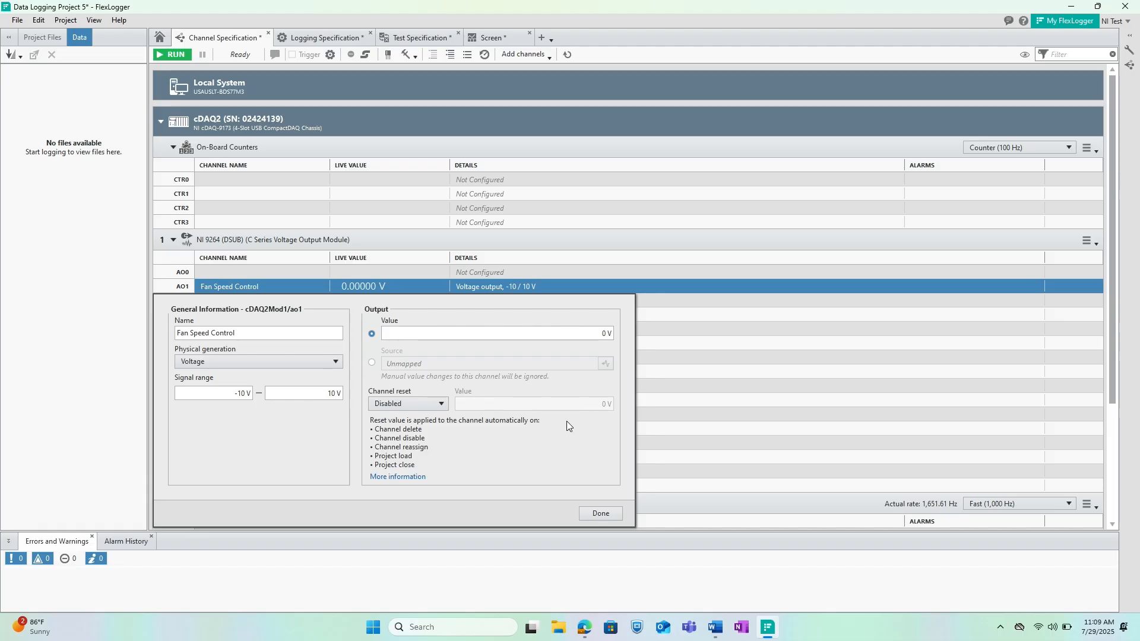
{"action": "left_click", "coordinate": [601, 513]}
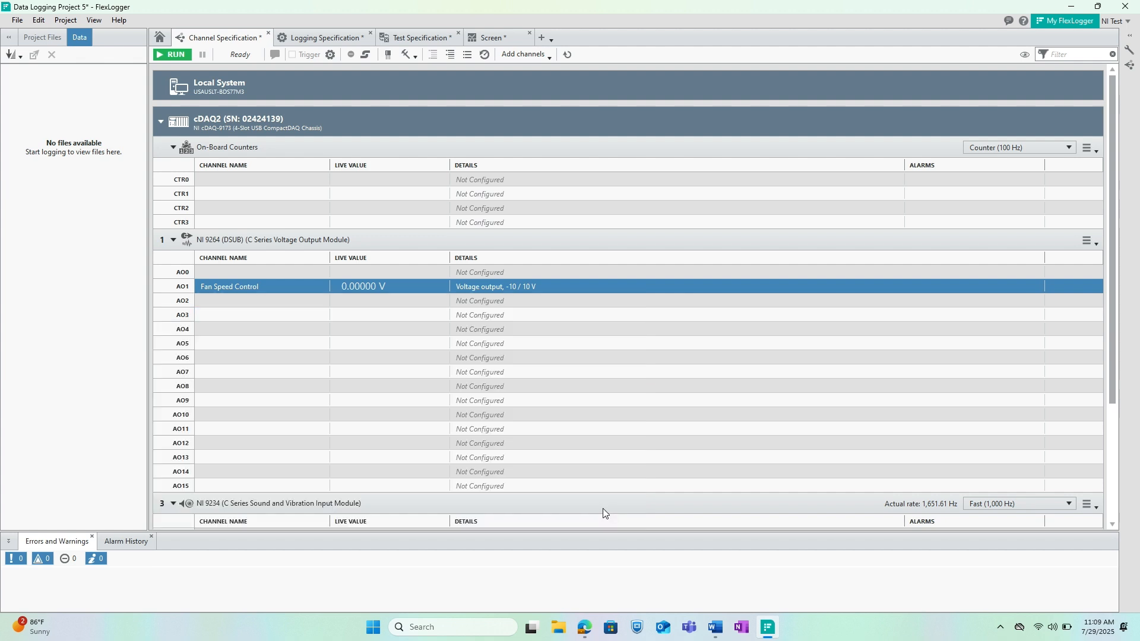
- Hide the unconfigured channels in the channel specification
{"action": "left_click", "coordinate": [1025, 55]}
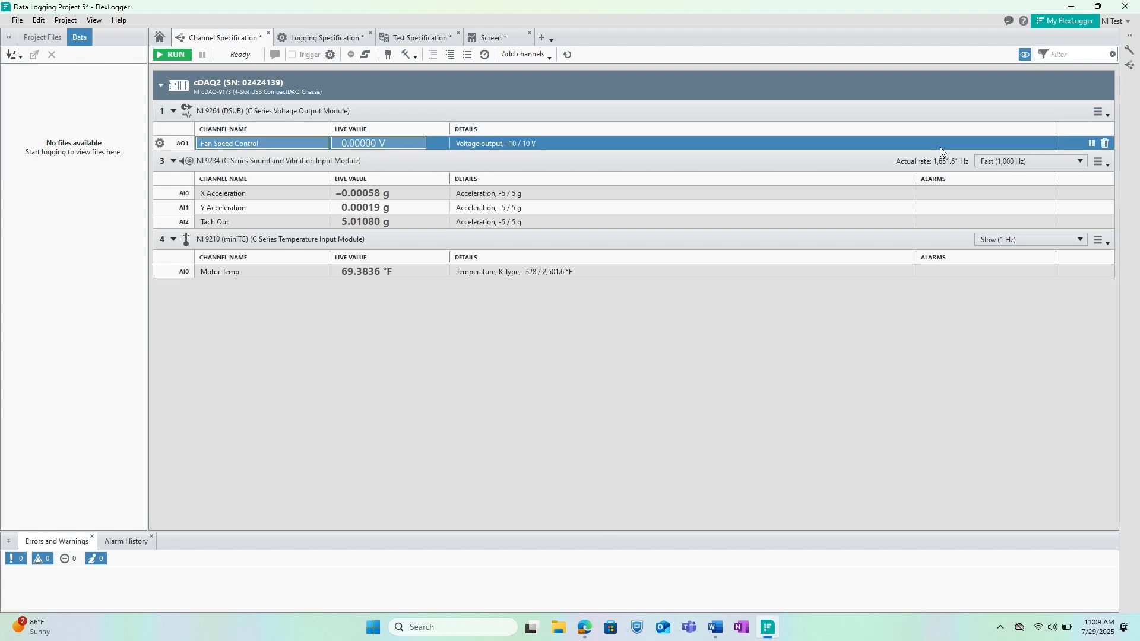